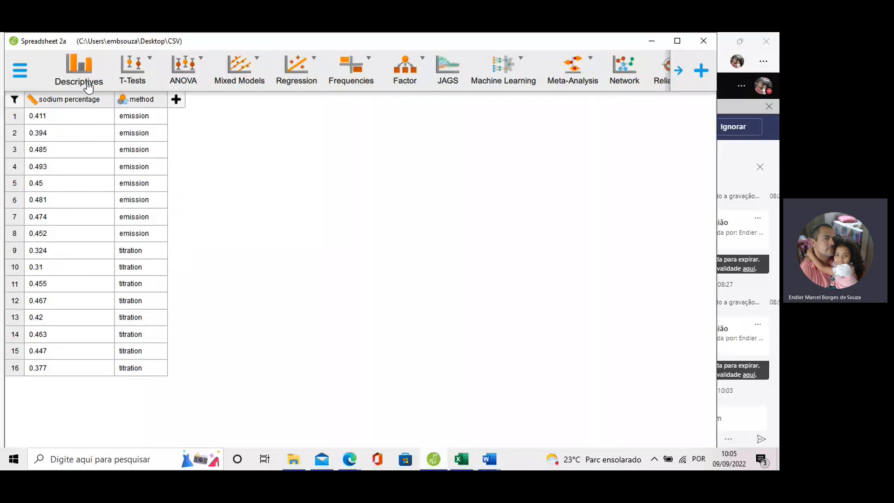
Start a Descriptive Statistics analysis on the sodium measurement data
click(88, 80)
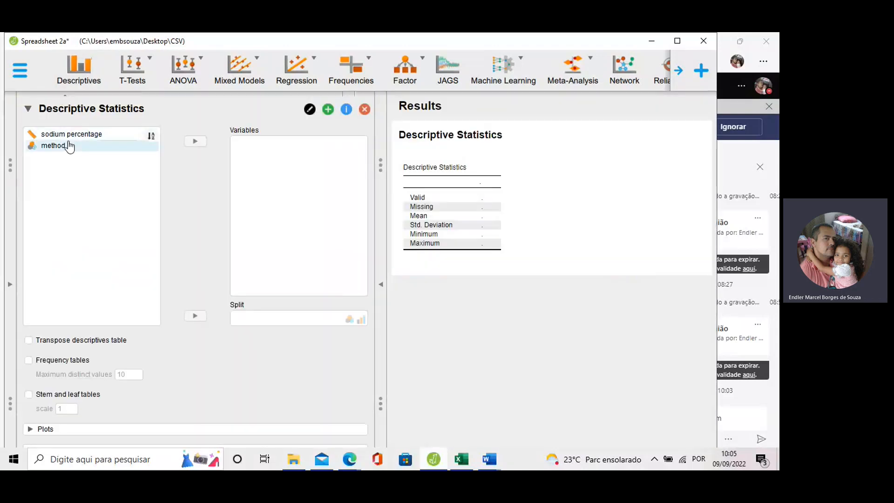
click(64, 148)
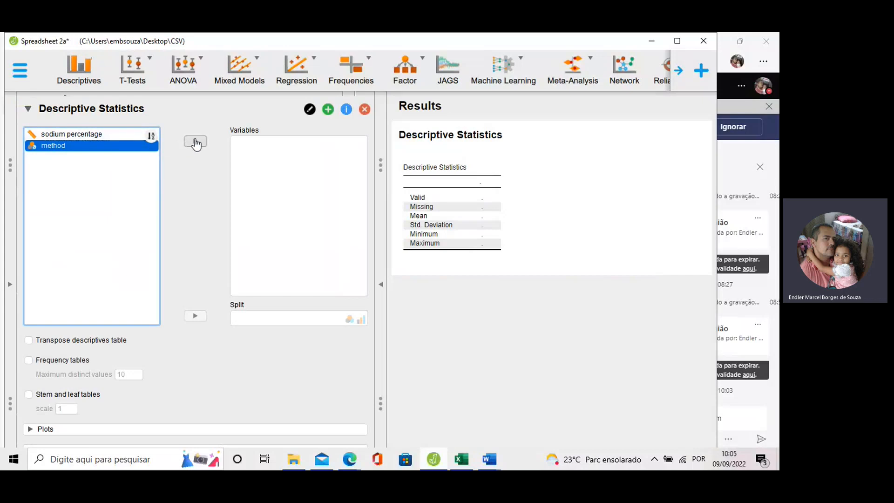
click(195, 142)
click(251, 144)
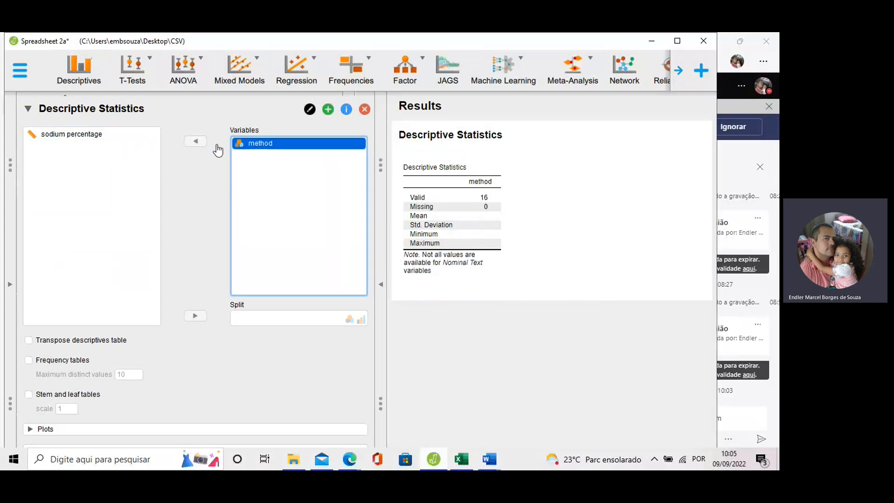
click(196, 142)
Assign sodium percentage as the variable for the descriptive statistics and split it by method
click(84, 135)
click(195, 142)
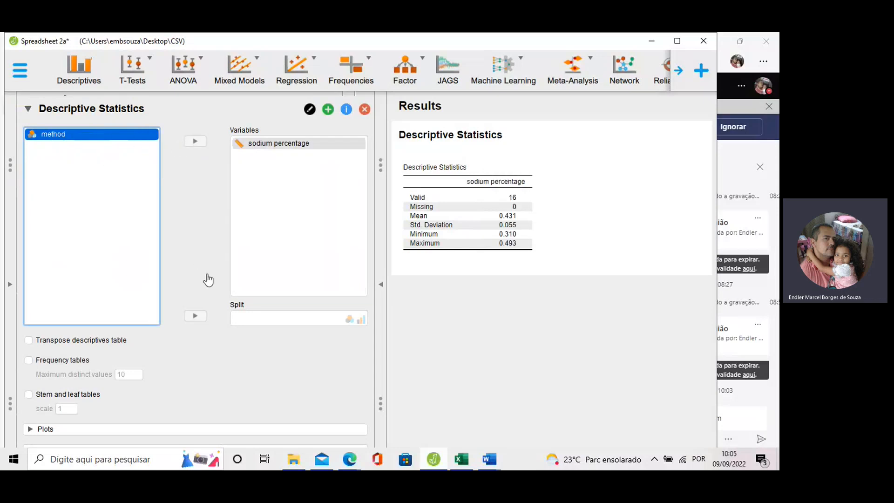
click(188, 319)
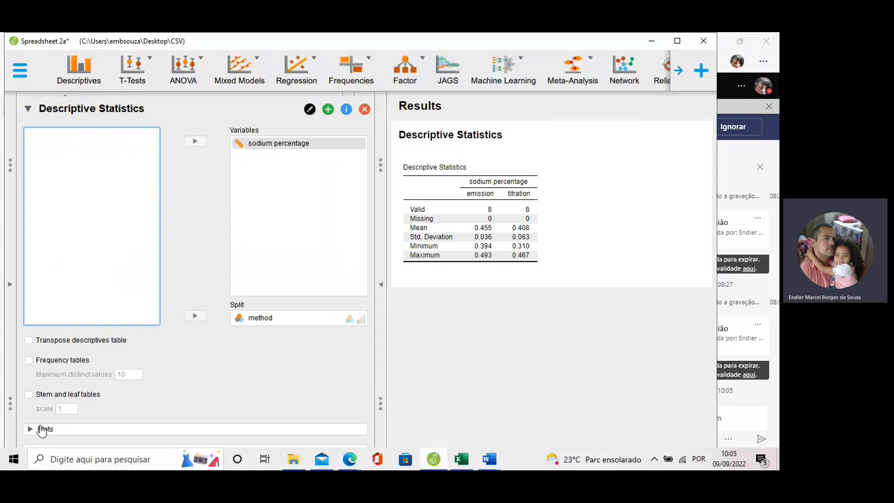
Add boxplots of sodium percentage with the boxplot and jitter elements, the color palette and labelled outliers
click(43, 428)
scroll(107, 203, down, 2)
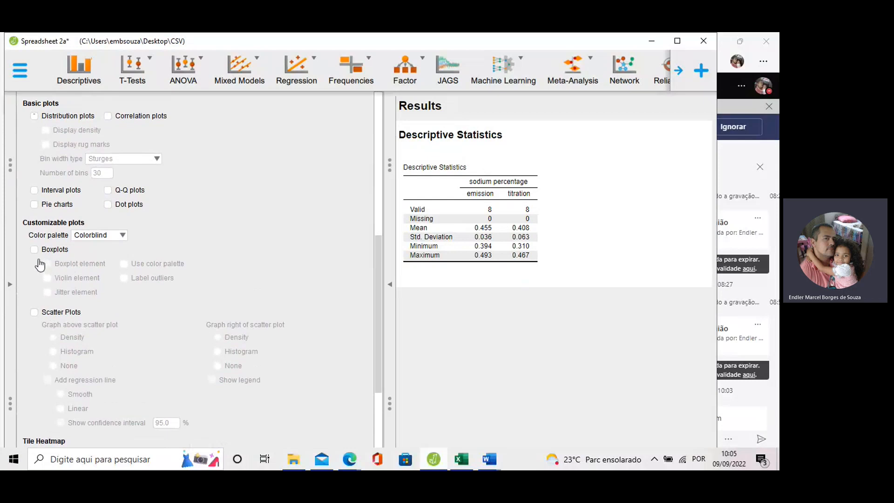
click(34, 249)
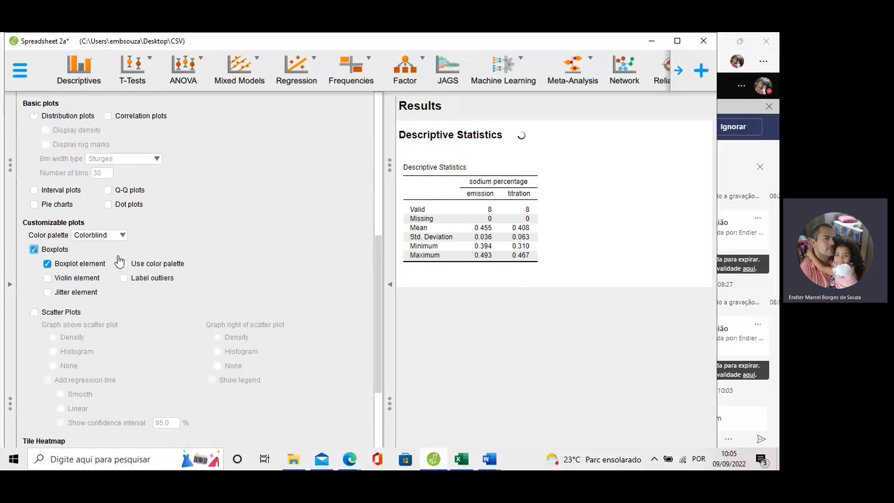
click(124, 264)
click(123, 278)
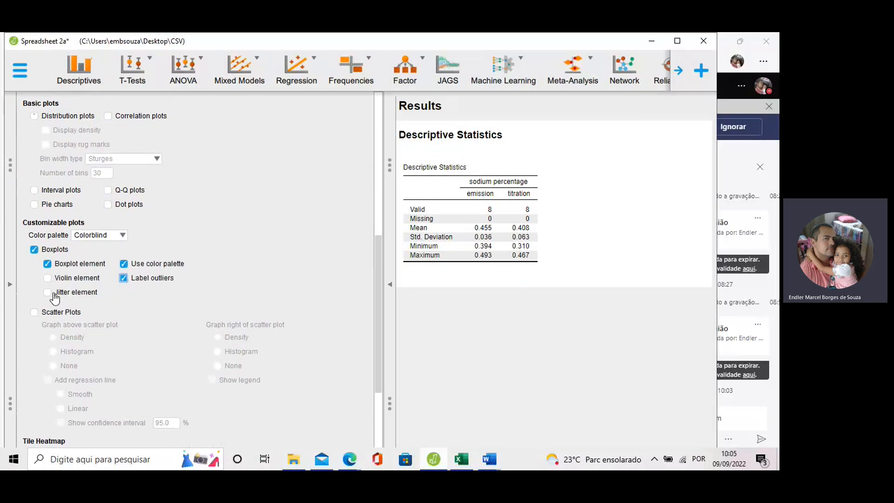
click(47, 293)
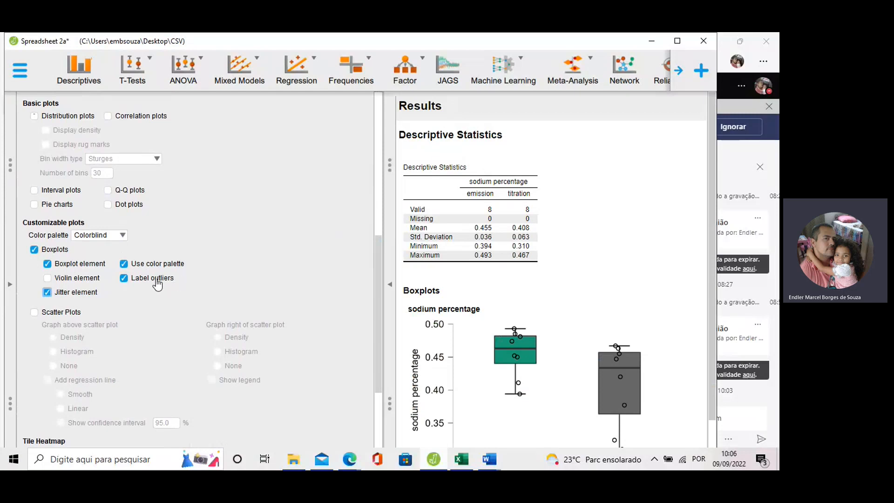
scroll(528, 263, down, 1)
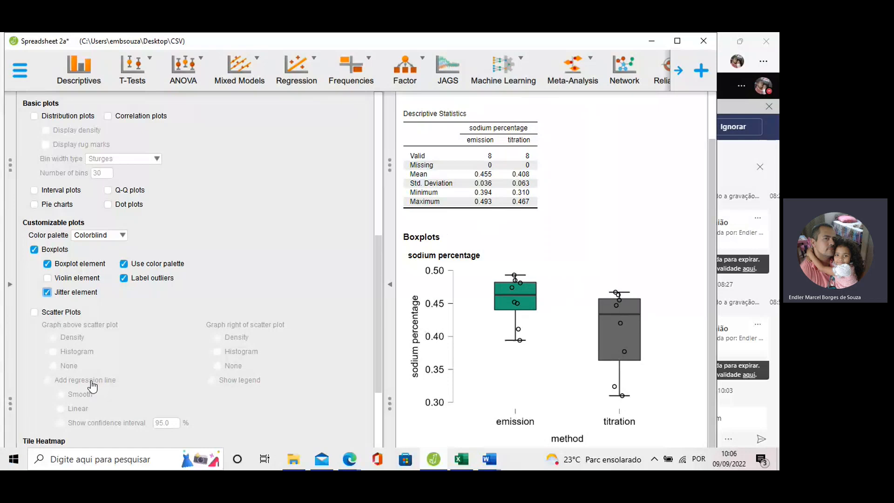
Maximize the window and add the IQR to the dispersion measures of the descriptive statistics
scroll(90, 386, down, 2)
scroll(90, 386, down, 4)
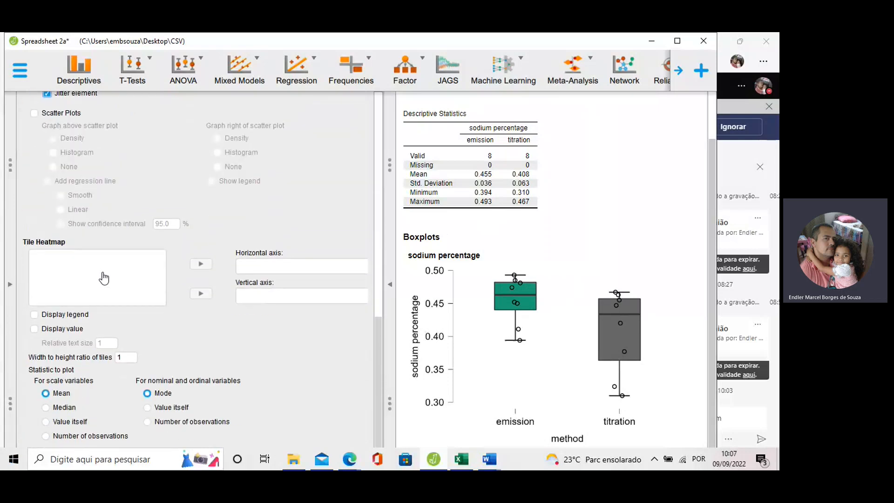
scroll(88, 315, up, 14)
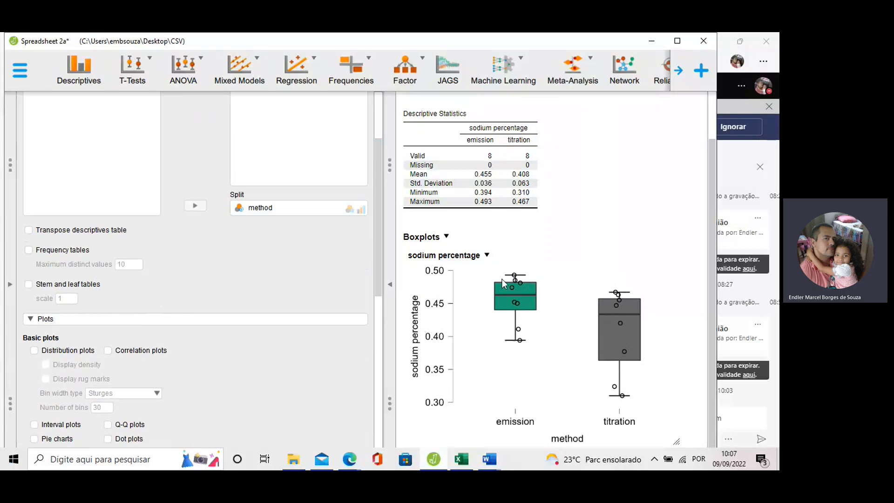
scroll(64, 292, down, 15)
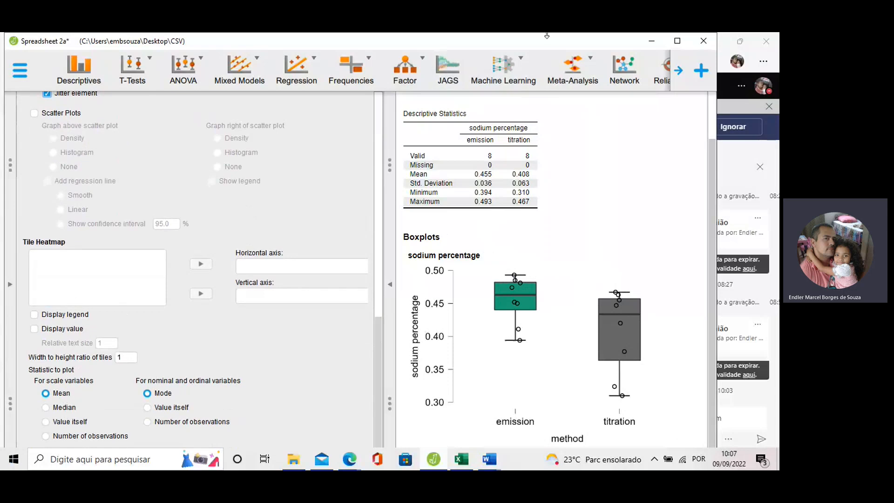
click(678, 41)
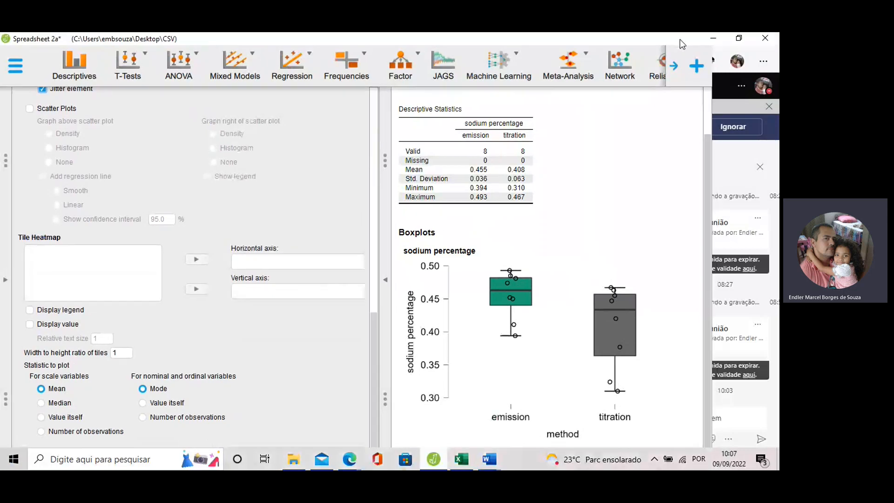
scroll(49, 434, down, 1)
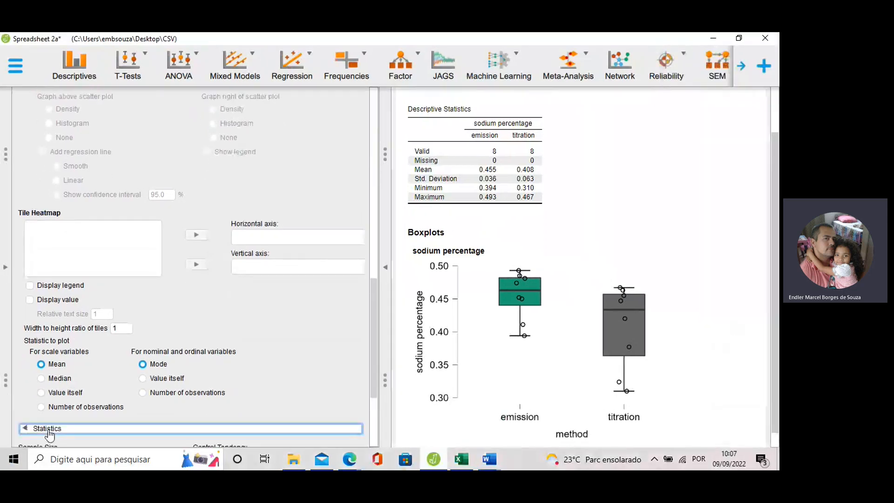
click(48, 430)
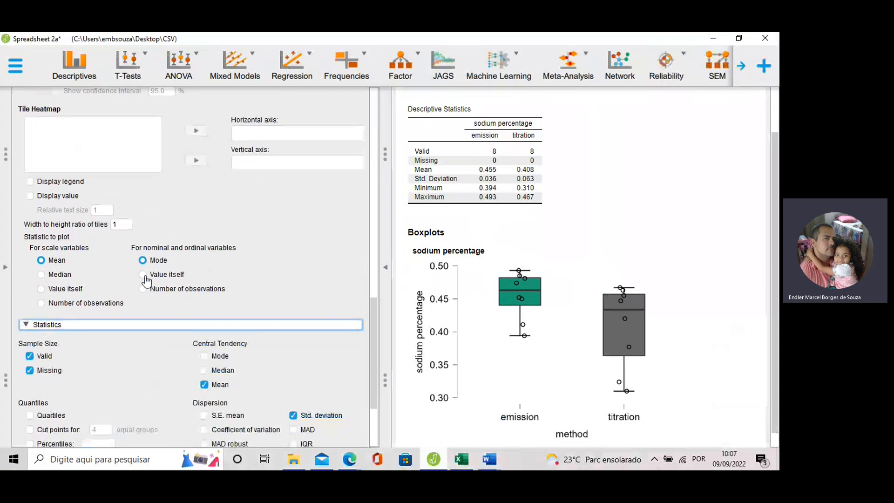
scroll(145, 281, down, 5)
click(293, 325)
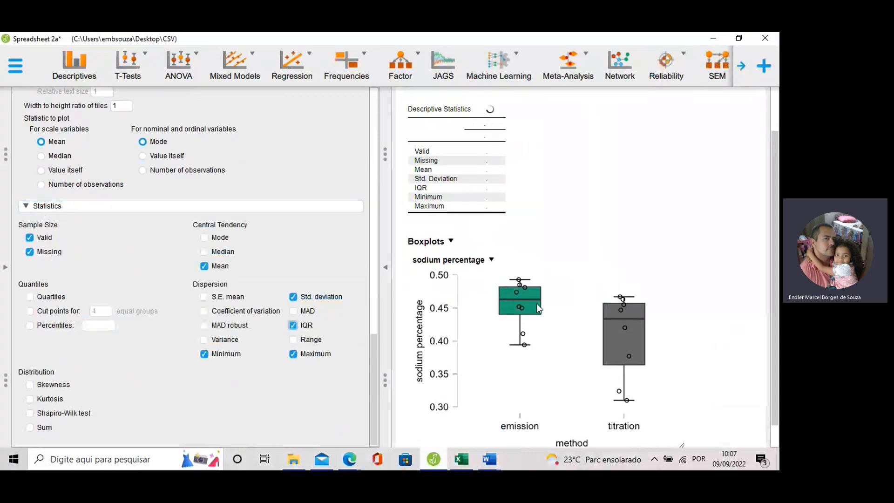
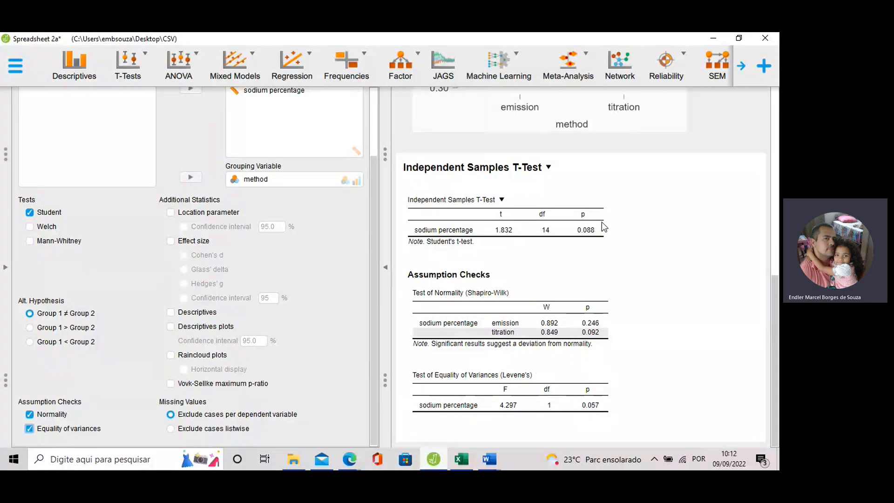
Review the boxplots and assumption checks, and add the Welch and Mann-Whitney tests to the independent samples t-test
scroll(577, 228, up, 4)
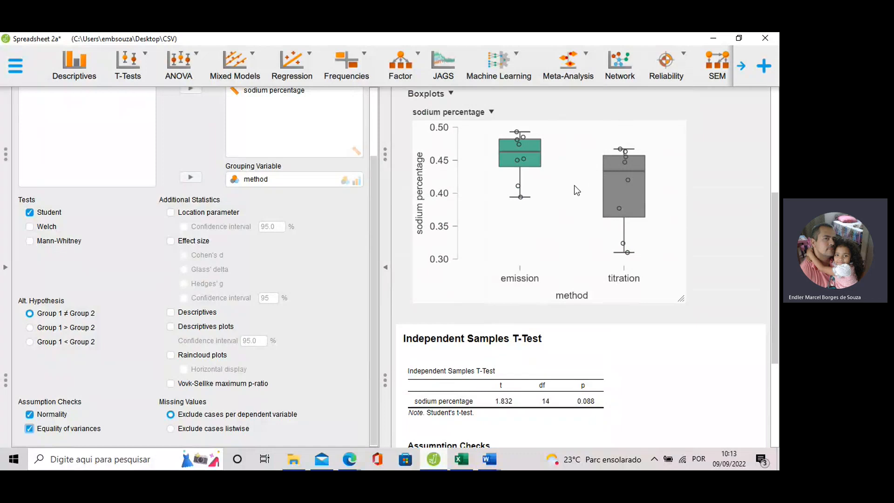
scroll(547, 262, down, 3)
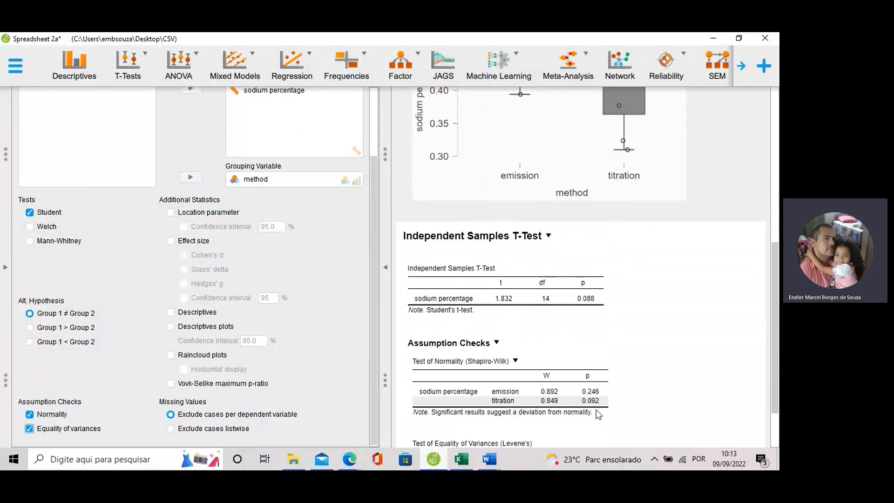
scroll(598, 413, down, 2)
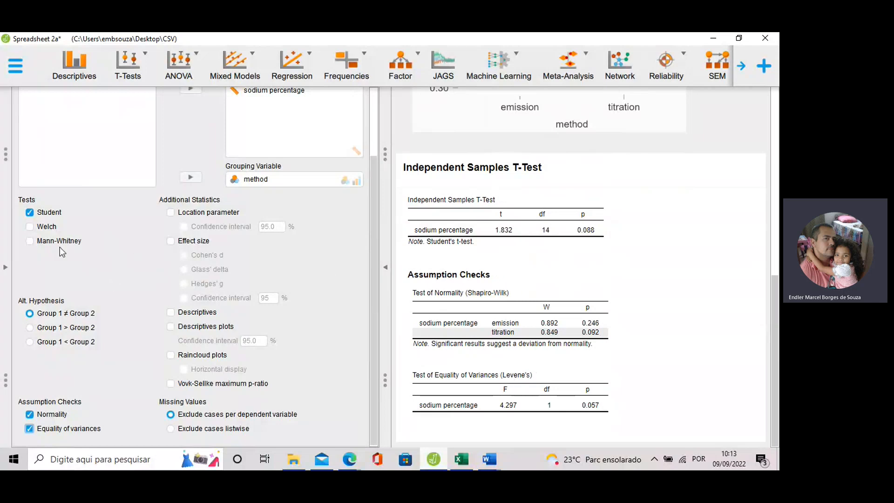
click(28, 227)
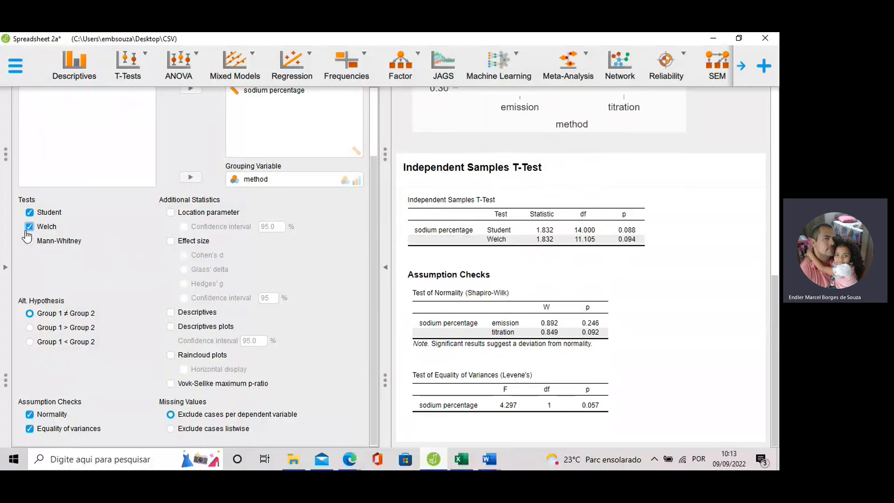
scroll(524, 288, up, 10)
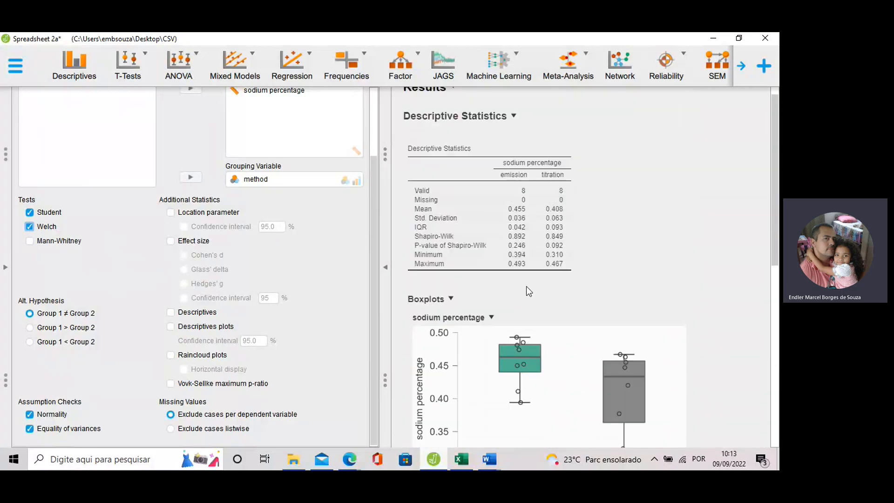
scroll(528, 285, down, 10)
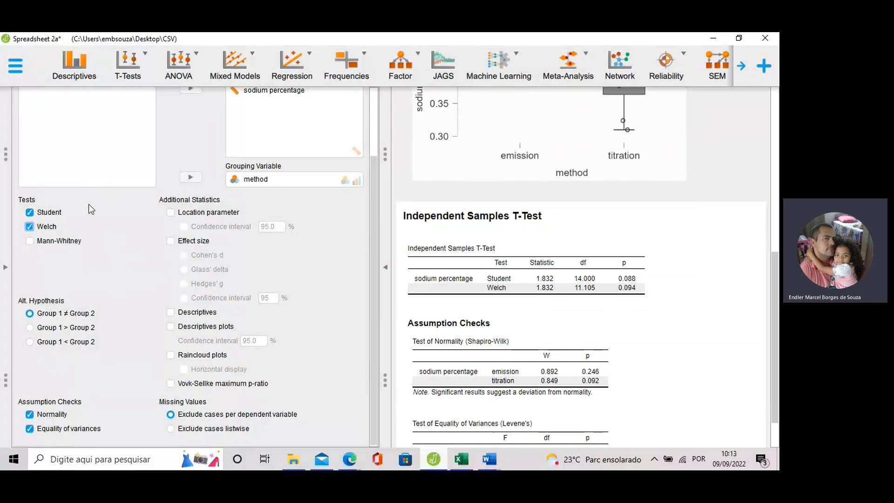
click(29, 241)
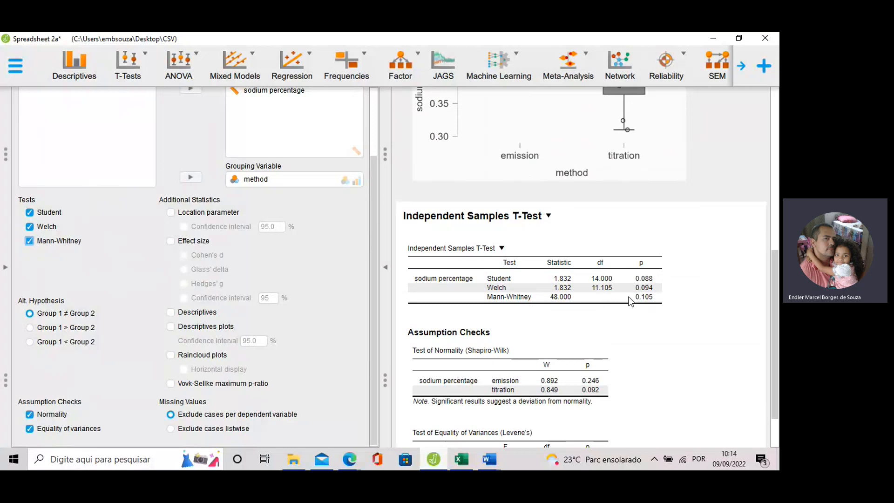
Add descriptives plots and raincloud plots to the independent samples t-test and inspect the descriptives plot
scroll(630, 300, down, 2)
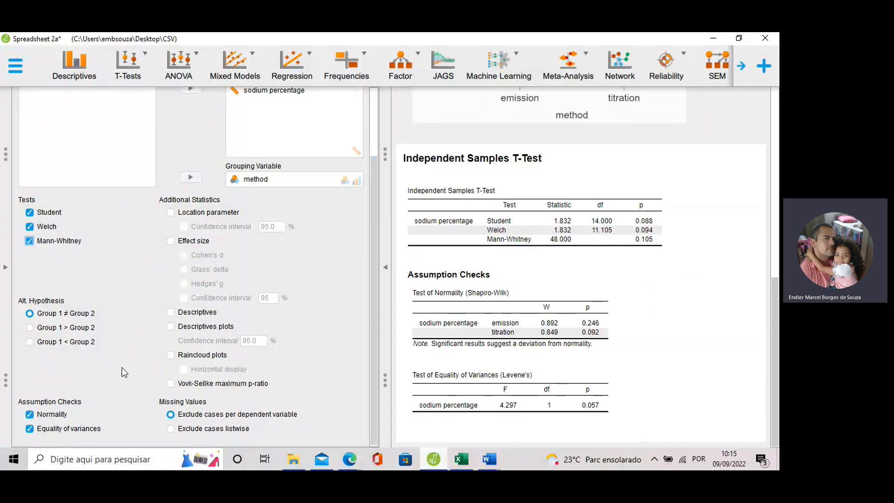
click(170, 327)
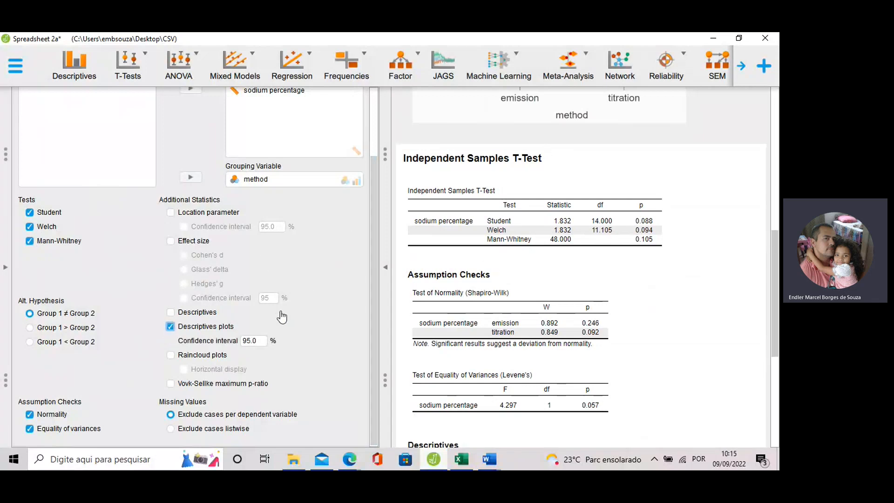
click(171, 356)
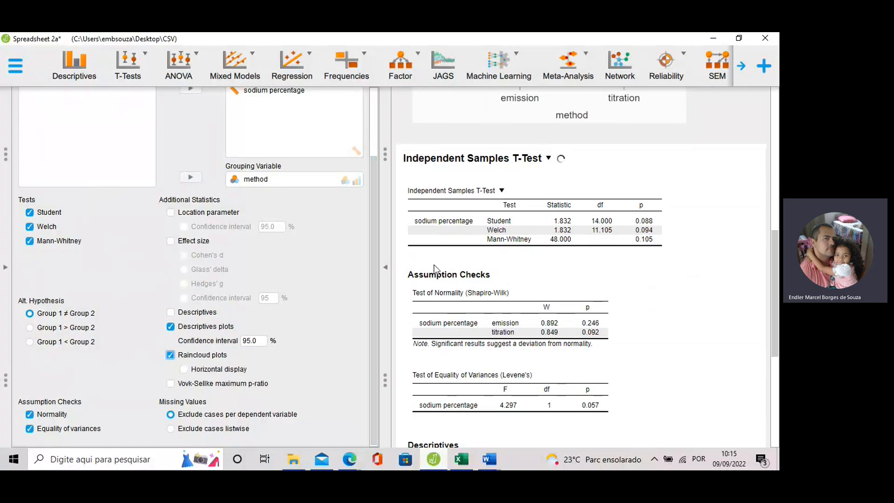
scroll(518, 225, down, 1)
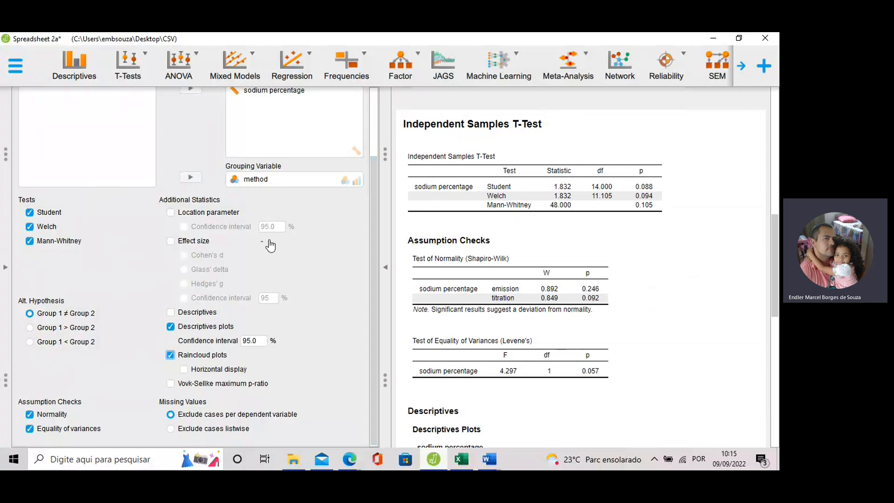
scroll(546, 238, down, 4)
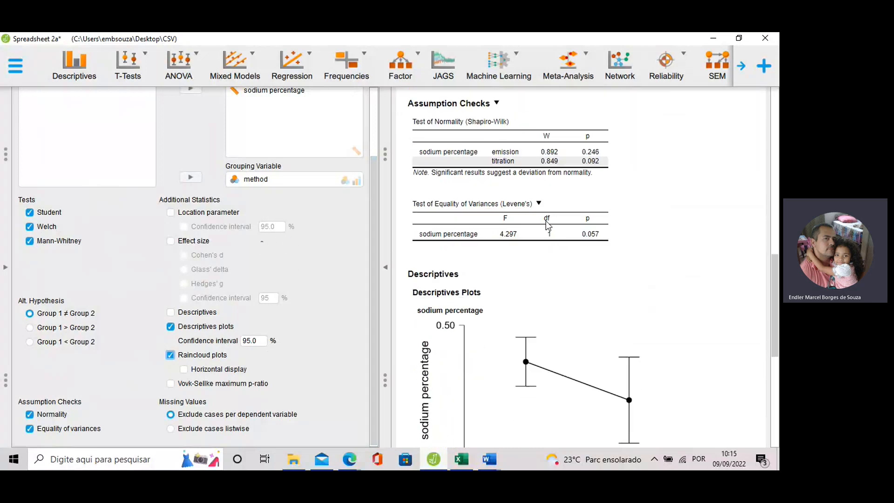
scroll(510, 288, down, 2)
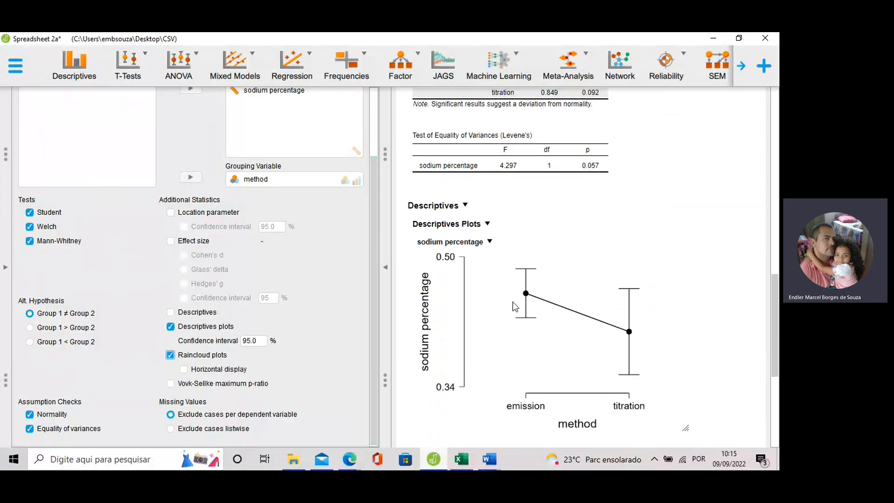